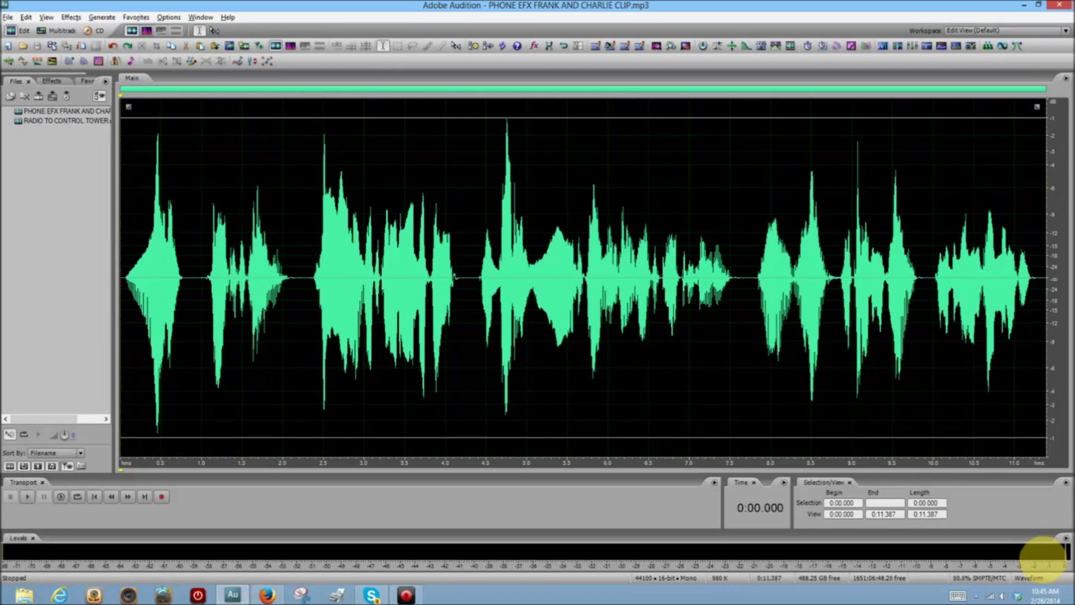
# Step: Play the PHONE EFX FRANK AND CHARLIE CLIP from the start to hear it unprocessed
pyautogui.click(27, 496)
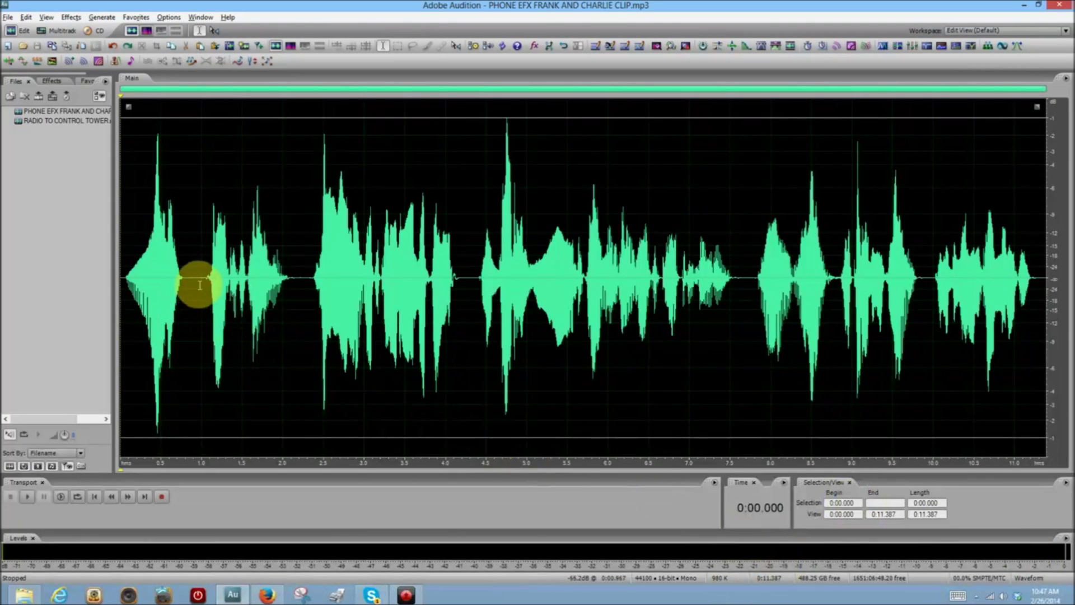
# Step: Select the phrase running from 0.963 s to 2.161 s in the waveform
pyautogui.moveTo(199, 288); pyautogui.dragTo(294, 301)
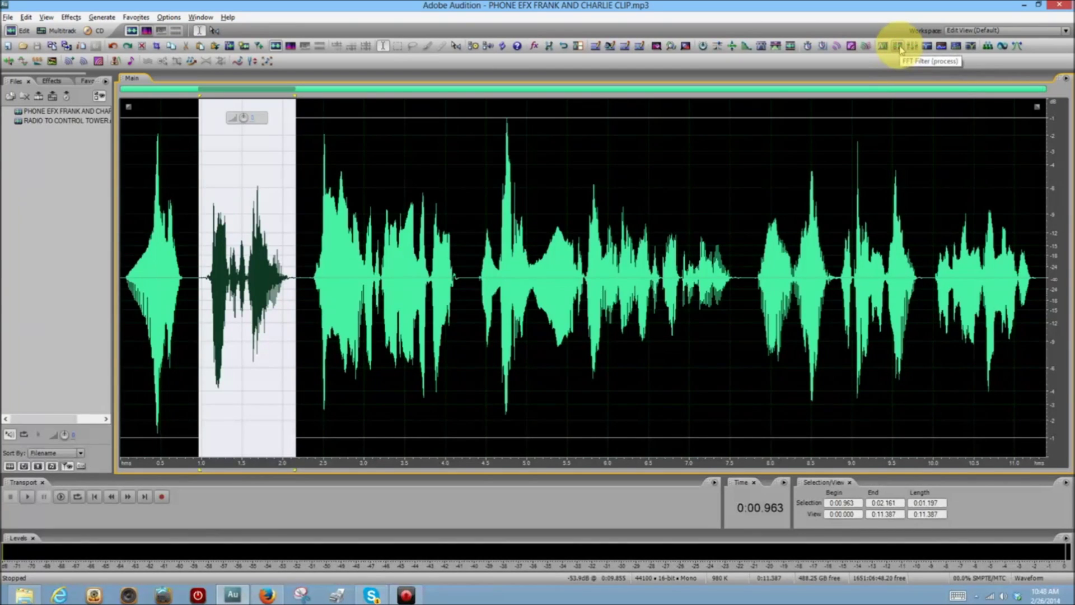
# Step: Apply the FFT Filter with the Telephone - Receiver preset to the 0.963–2.161 s phrase
pyautogui.click(67, 17)
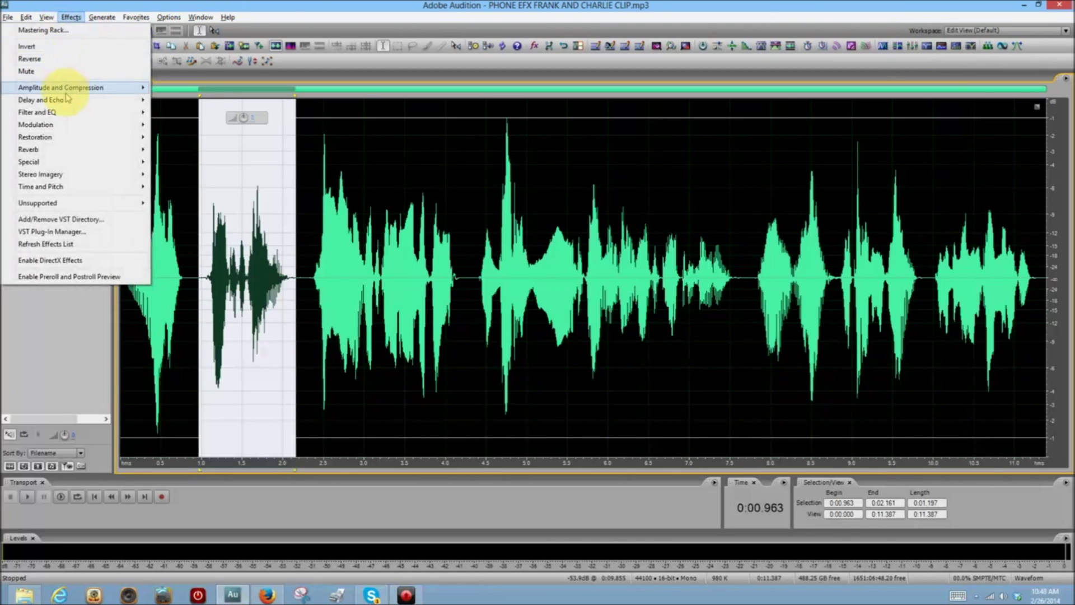
pyautogui.moveTo(67, 114)
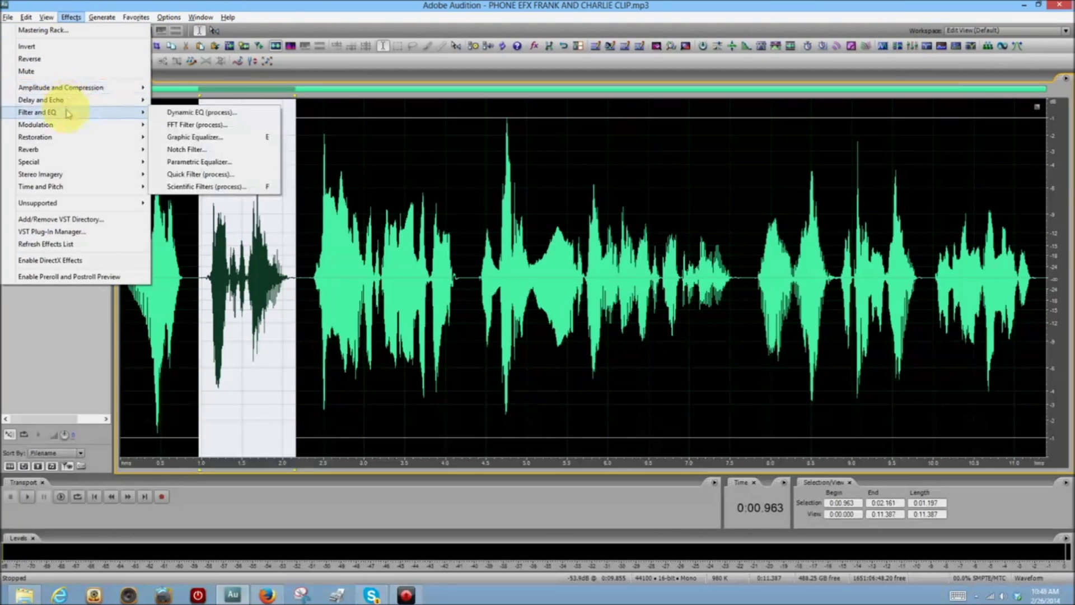
pyautogui.click(170, 126)
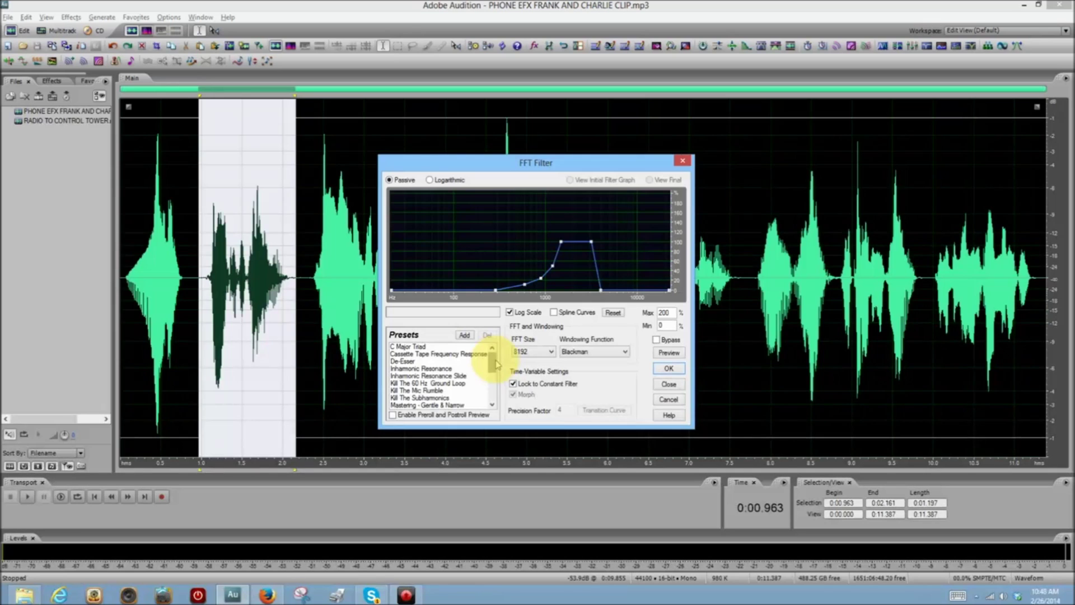
pyautogui.moveTo(489, 365); pyautogui.dragTo(494, 405)
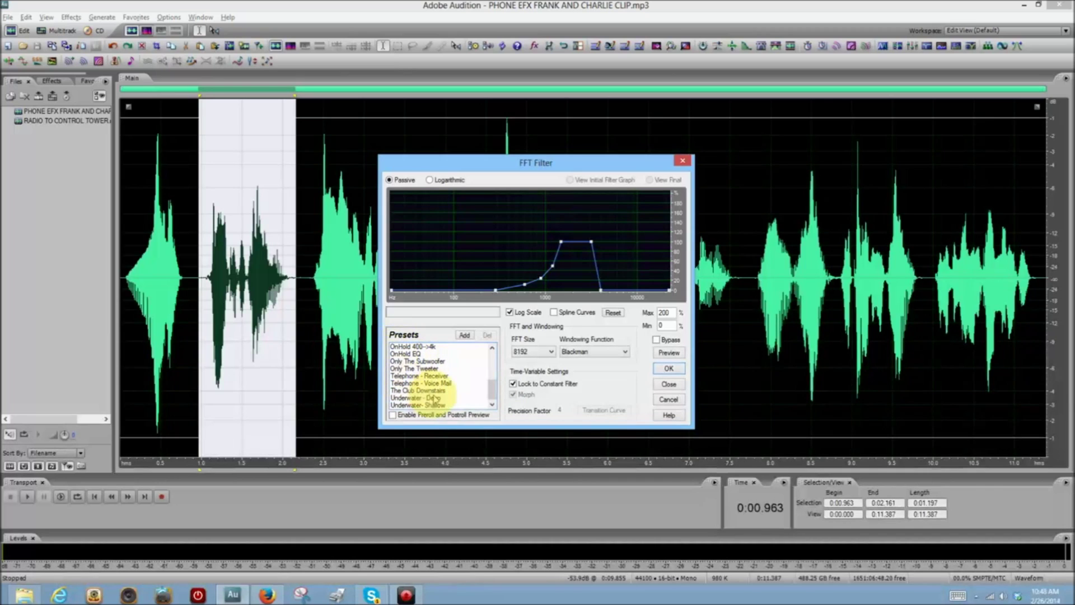
pyautogui.click(419, 376)
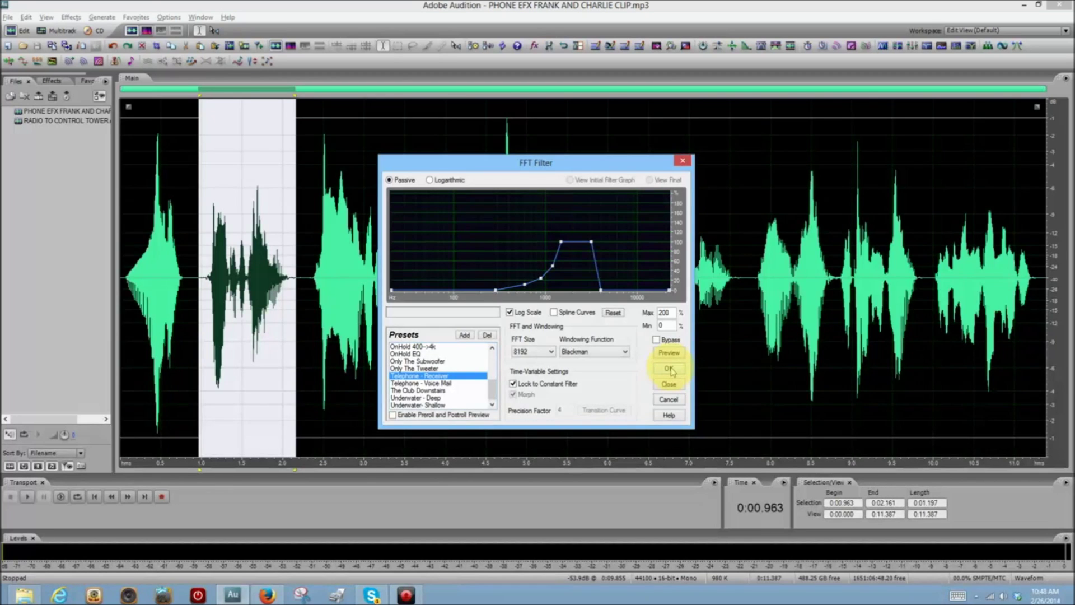
pyautogui.click(671, 371)
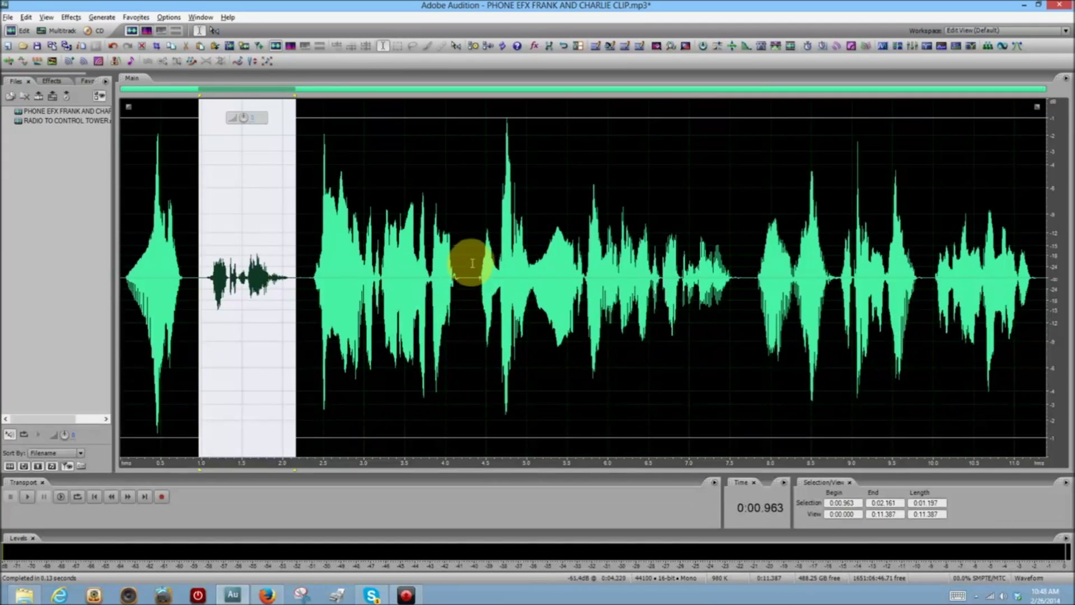
# Step: Repeat the telephone filter on the 4.35–7.63 s phrase and play back from 7.8 s
pyautogui.moveTo(473, 268); pyautogui.dragTo(740, 285)
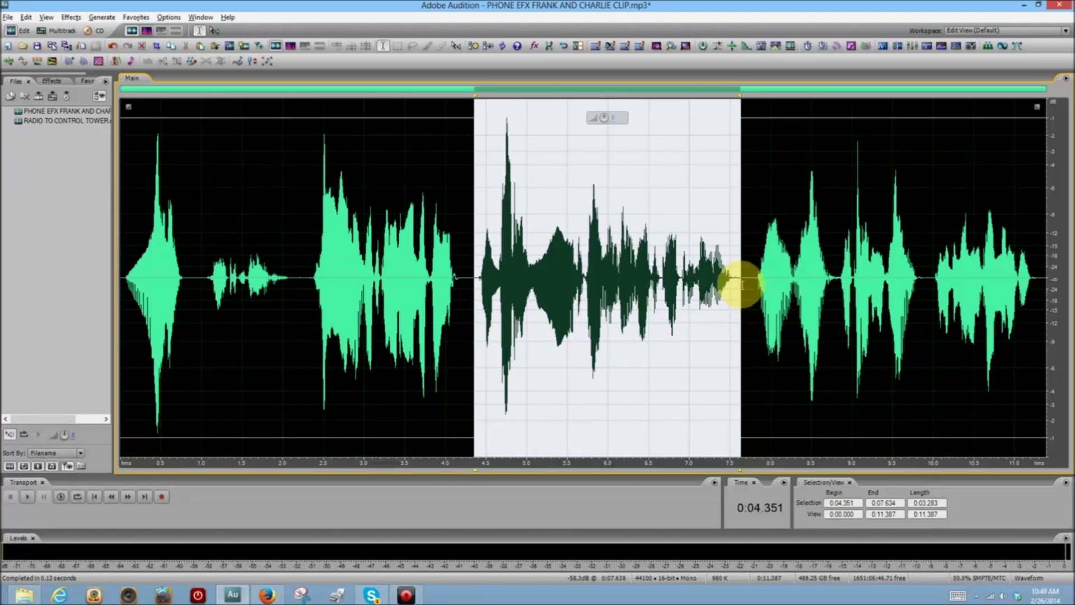
pyautogui.hotkey('ctrl', 'z')
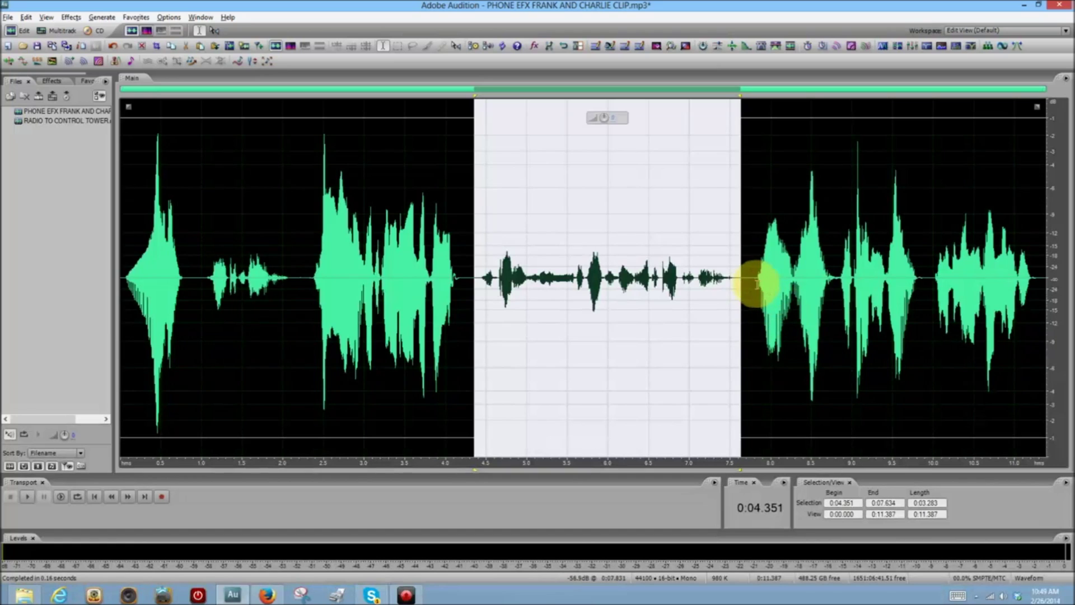
pyautogui.click(755, 283)
pyautogui.press('space')
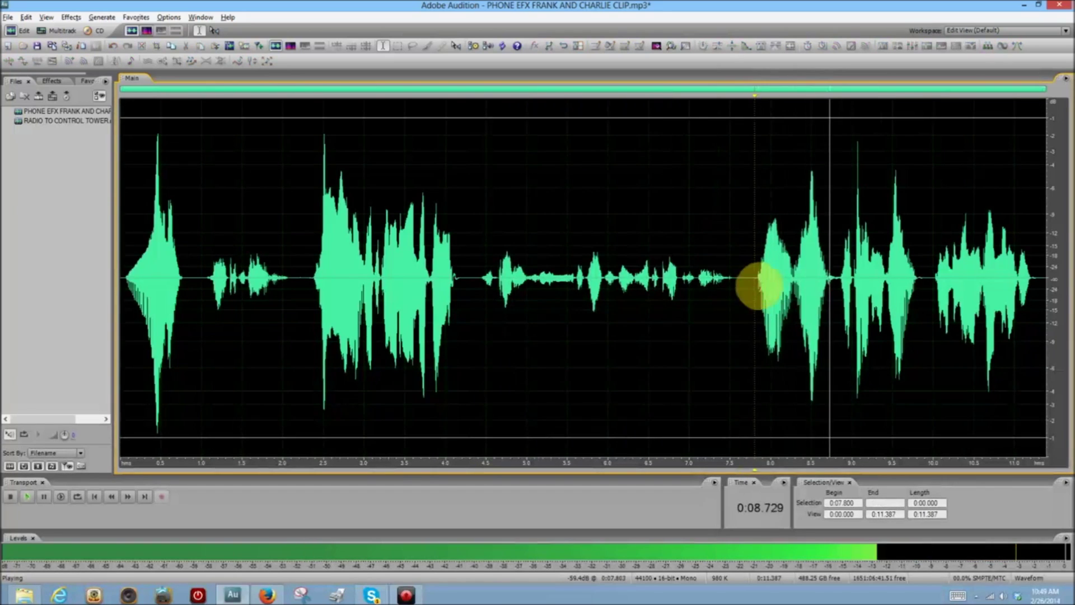
# Step: Filter the final 10.0–11.3 s phrase, then reselect the first phrase at 0.92–2.21 s
pyautogui.moveTo(932, 295); pyautogui.dragTo(1041, 288)
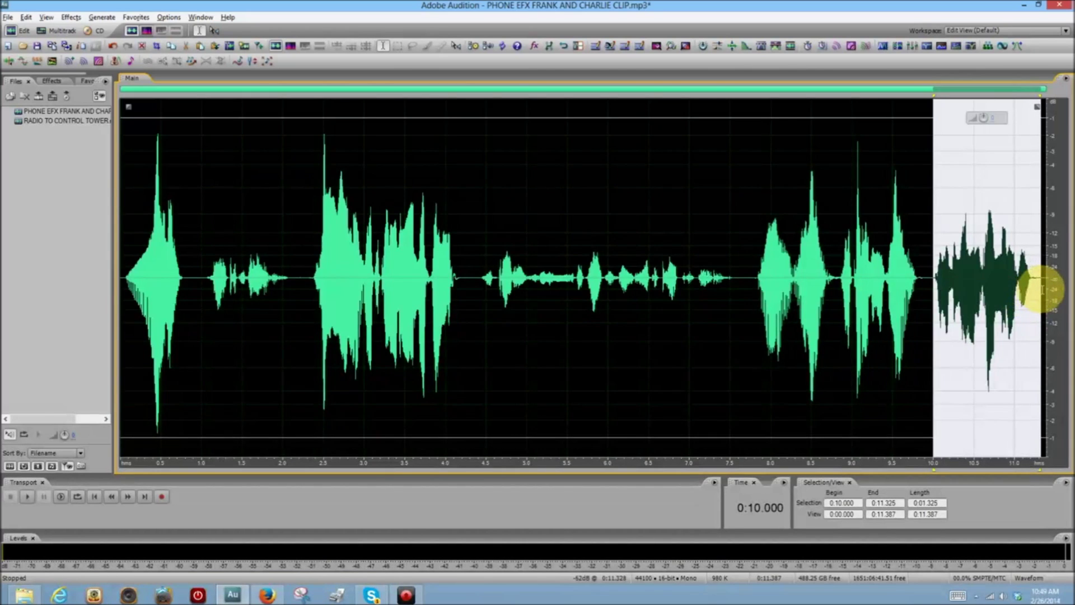
pyautogui.click(404, 342)
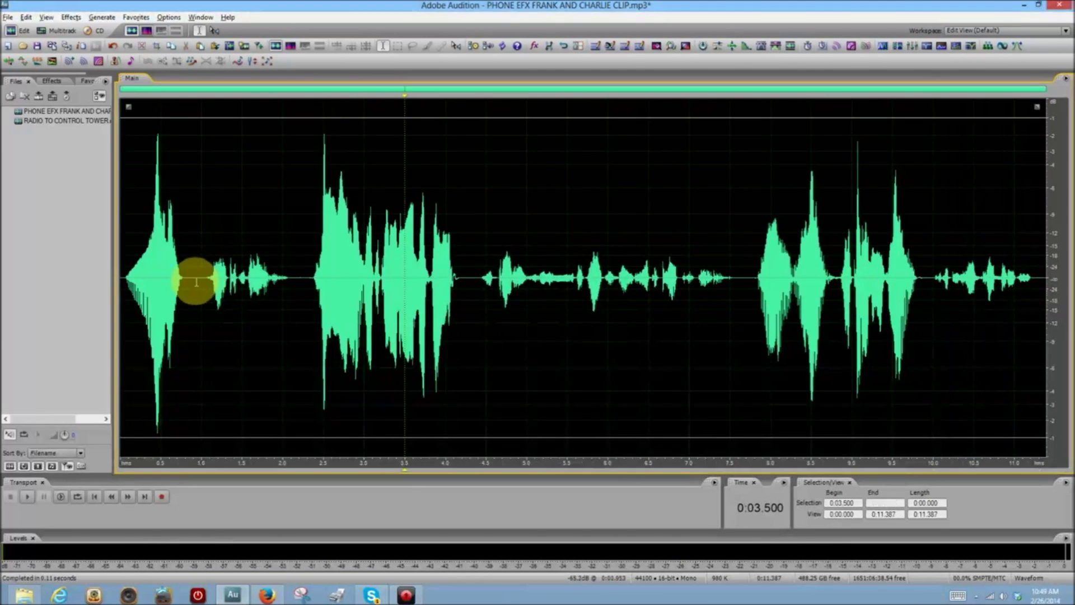
pyautogui.moveTo(196, 281); pyautogui.dragTo(300, 264)
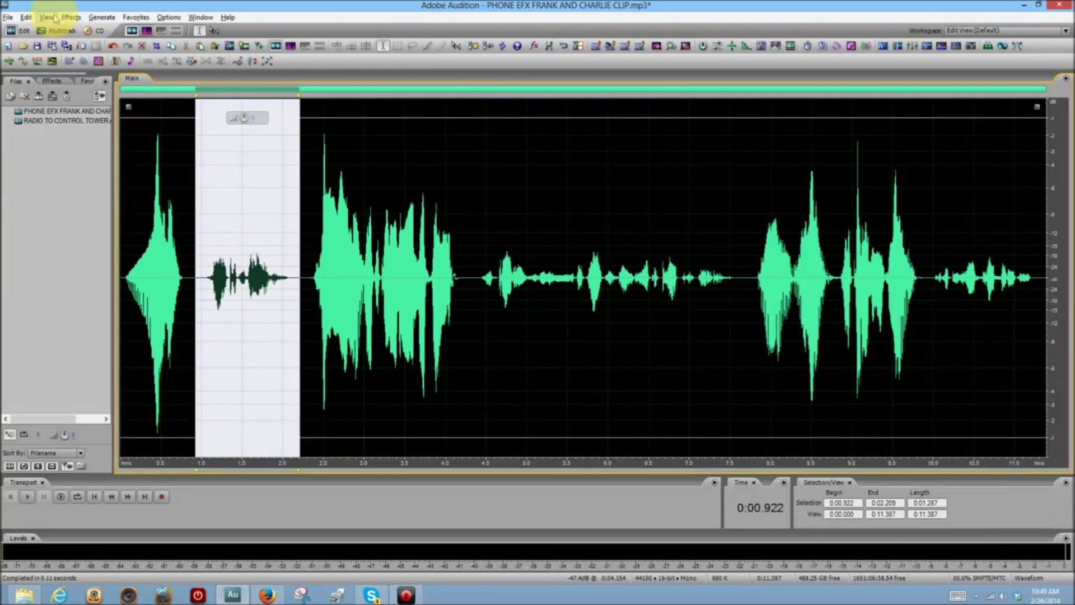
# Step: Normalize the first filtered phrase to full loudness with Amplitude and Compression > Normalize
pyautogui.click(71, 18)
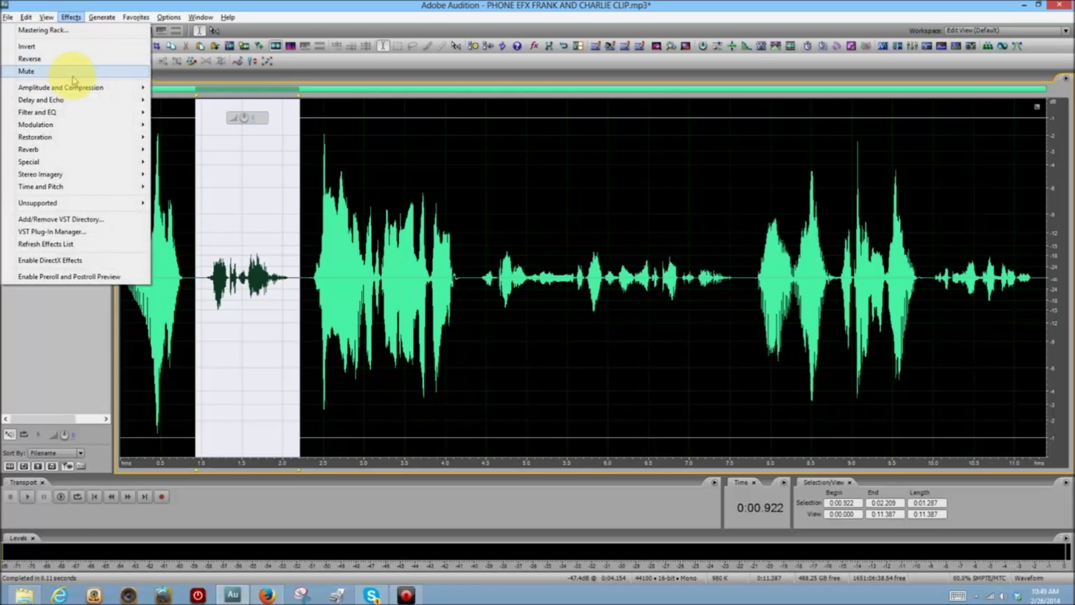
pyautogui.moveTo(28, 88)
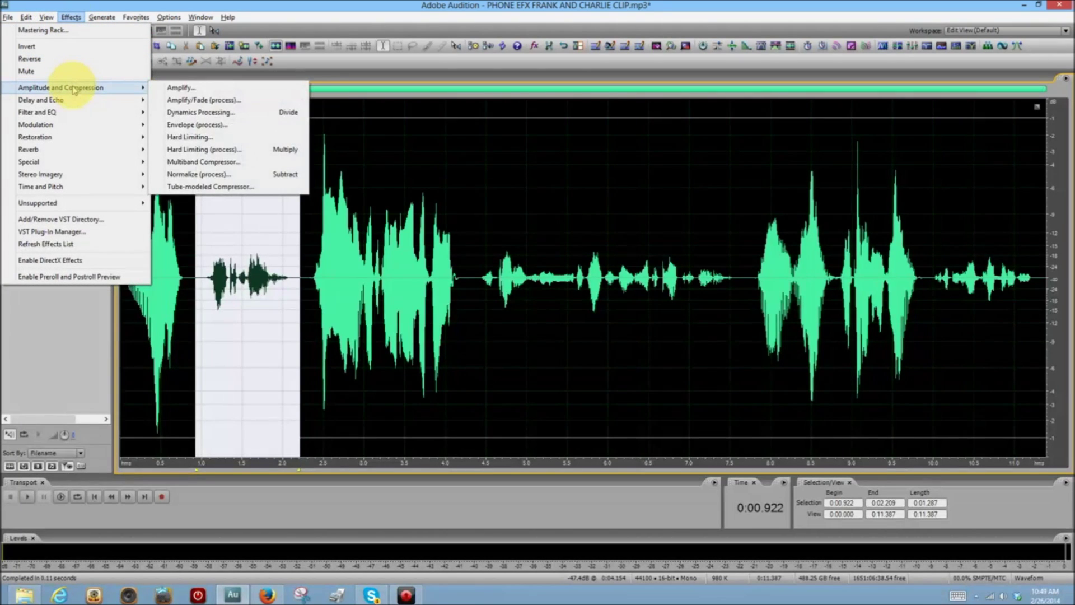
pyautogui.click(258, 175)
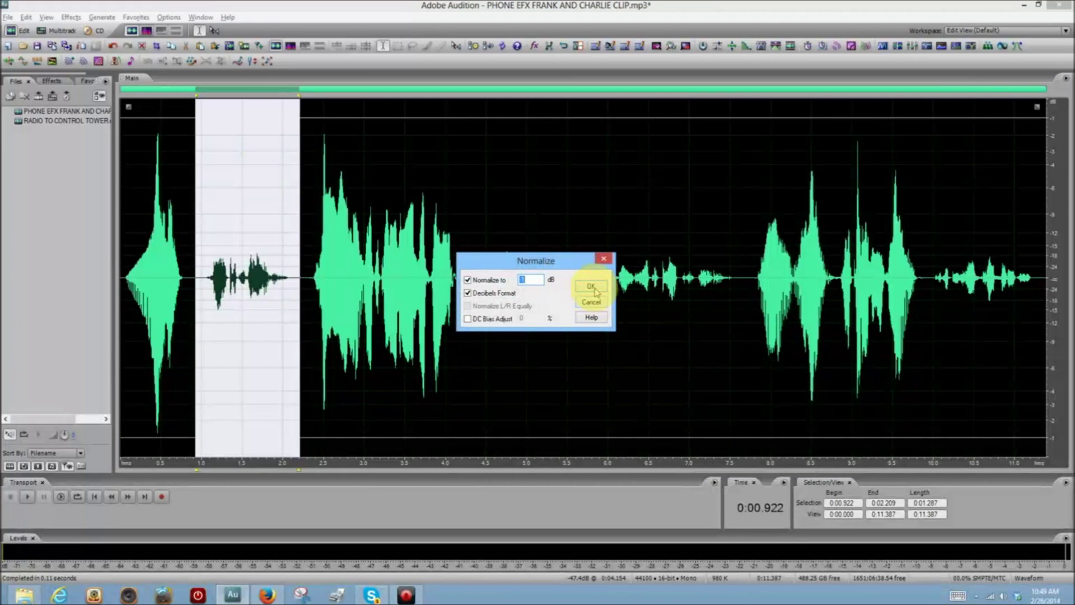
pyautogui.click(592, 287)
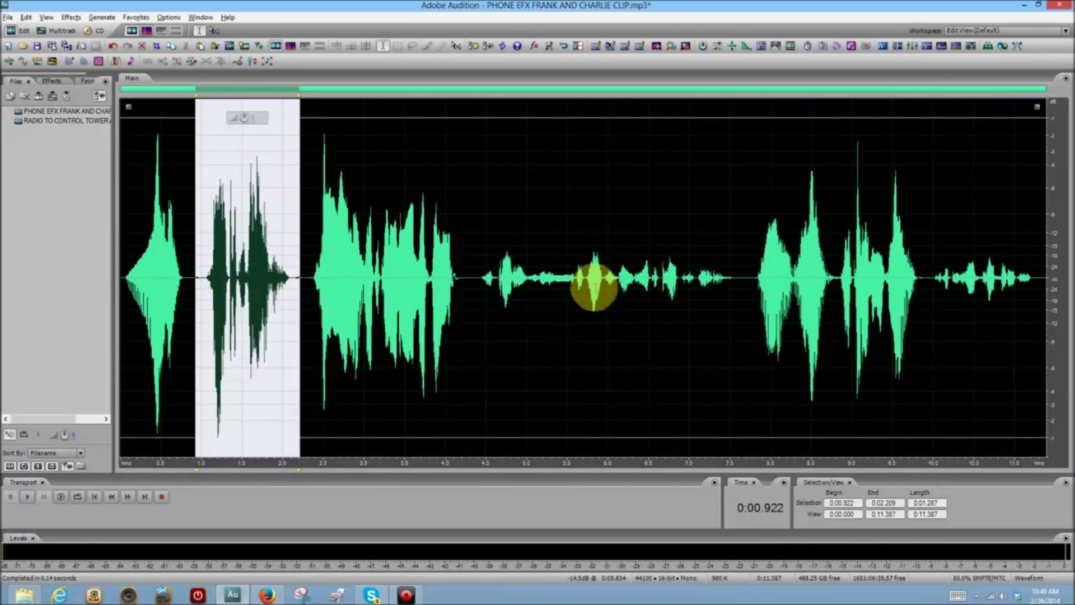
# Step: Repeat Normalize on the 4.36–7.61 s phrase and the final phrase from 9.93 s
pyautogui.moveTo(474, 278); pyautogui.dragTo(740, 261)
pyautogui.press('F2')
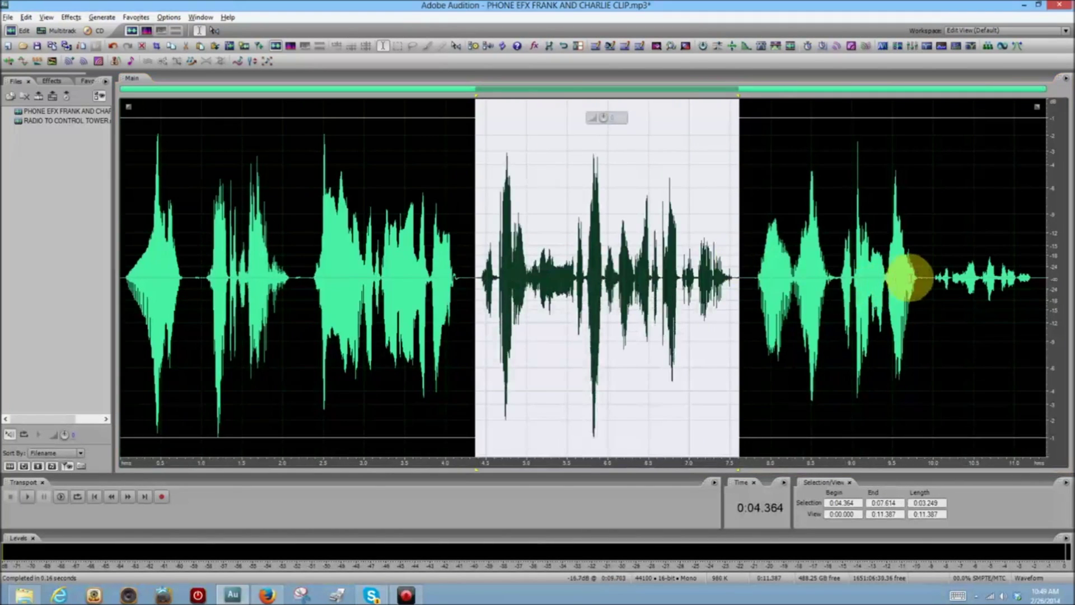
pyautogui.moveTo(925, 272); pyautogui.dragTo(1070, 277)
pyautogui.press('F2')
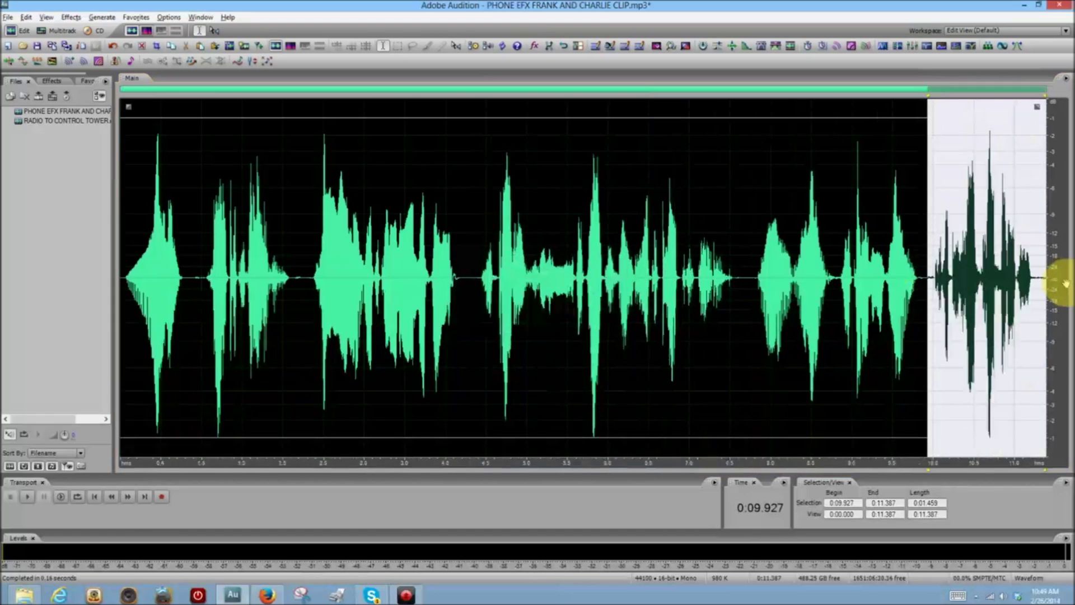
# Step: Play the finished phone clip back from the beginning
pyautogui.click(120, 277)
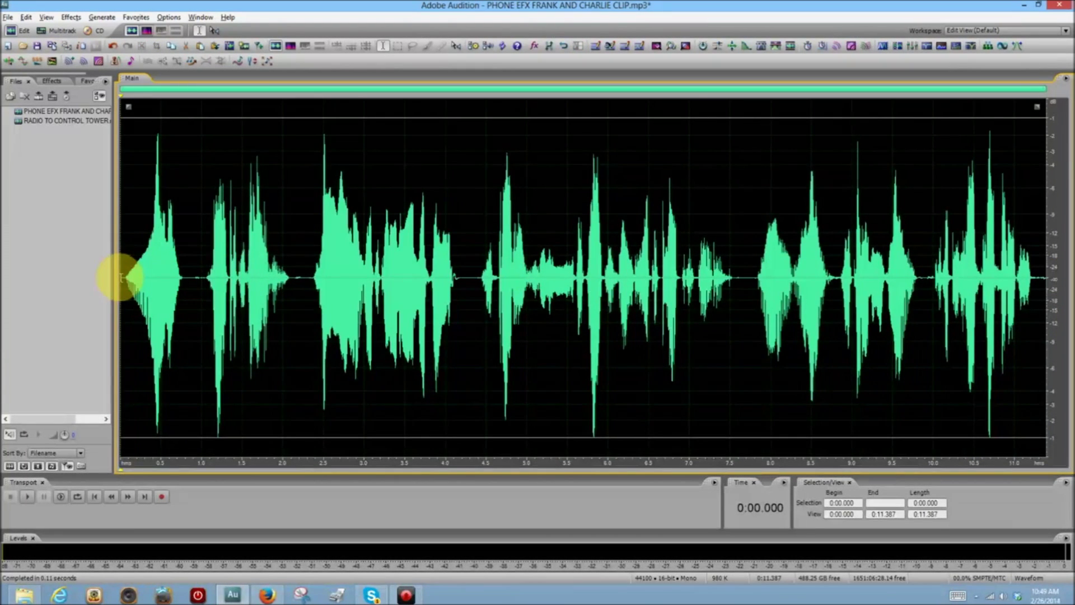
pyautogui.click(27, 496)
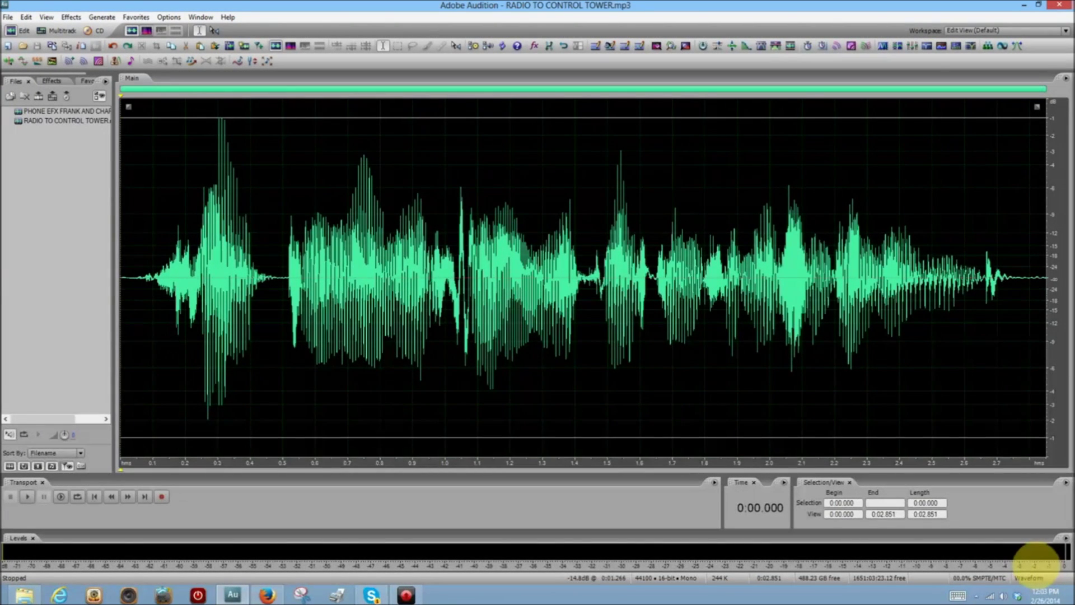
pyautogui.click(27, 497)
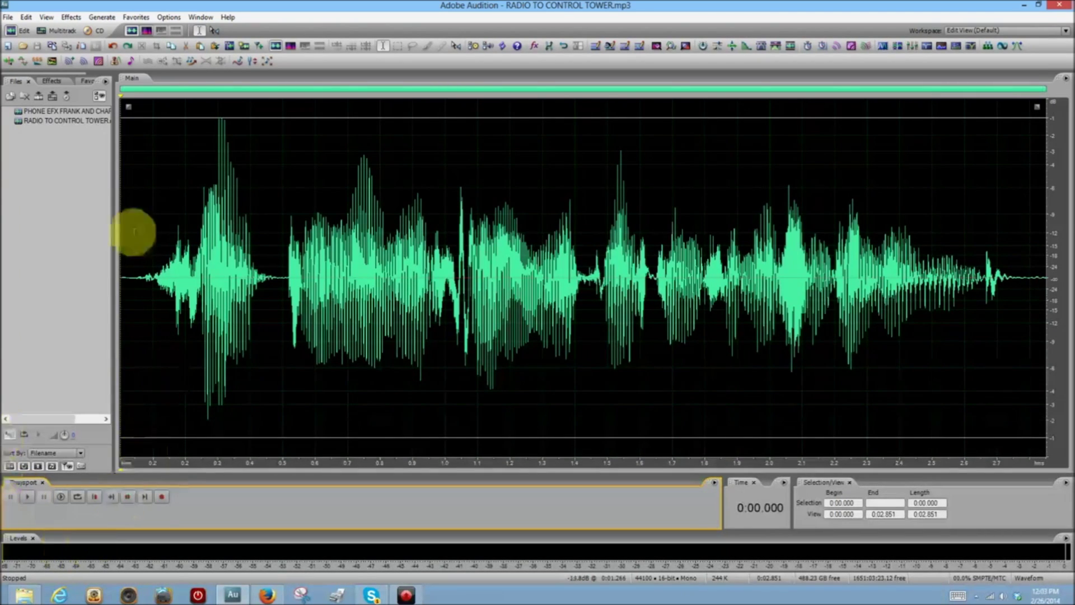
pyautogui.click(69, 18)
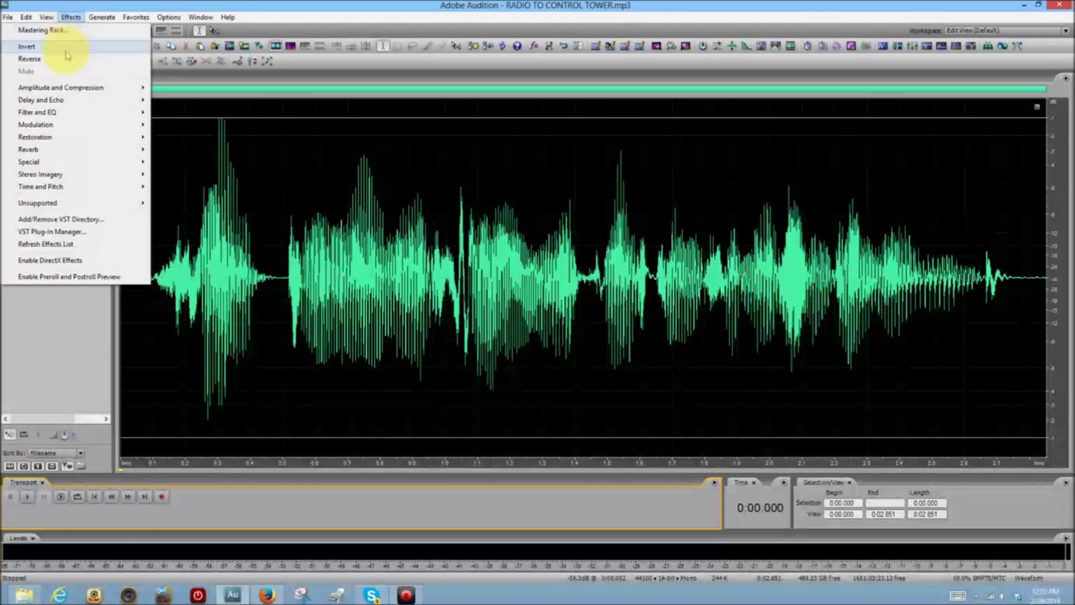
# Step: Apply Scientific Filters' Drop Off Below 250Hz preset with the cutoff raised to 700 Hz
pyautogui.moveTo(68, 113)
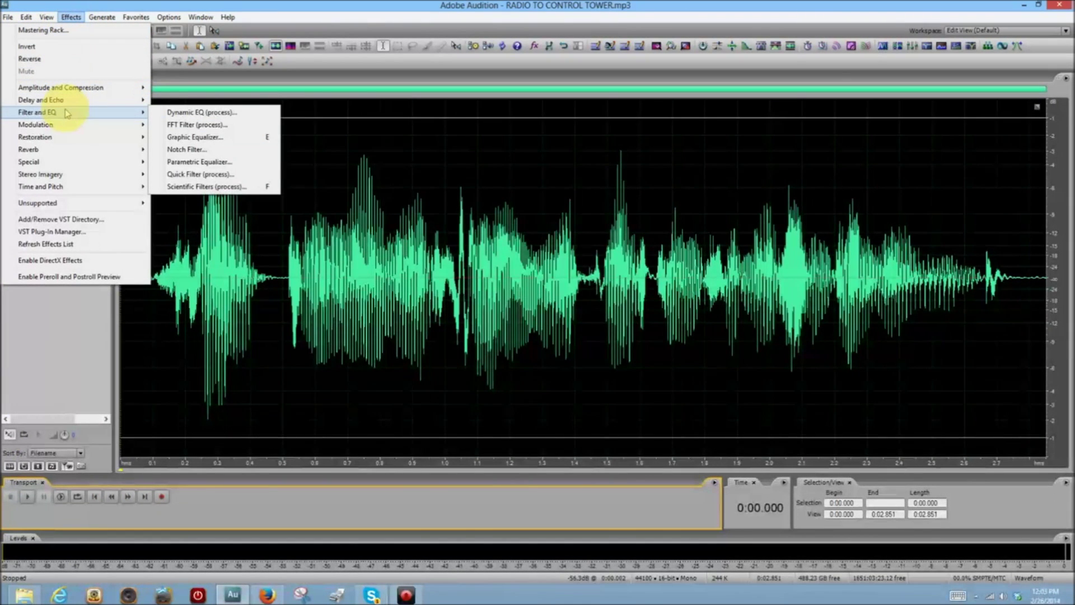
pyautogui.click(206, 187)
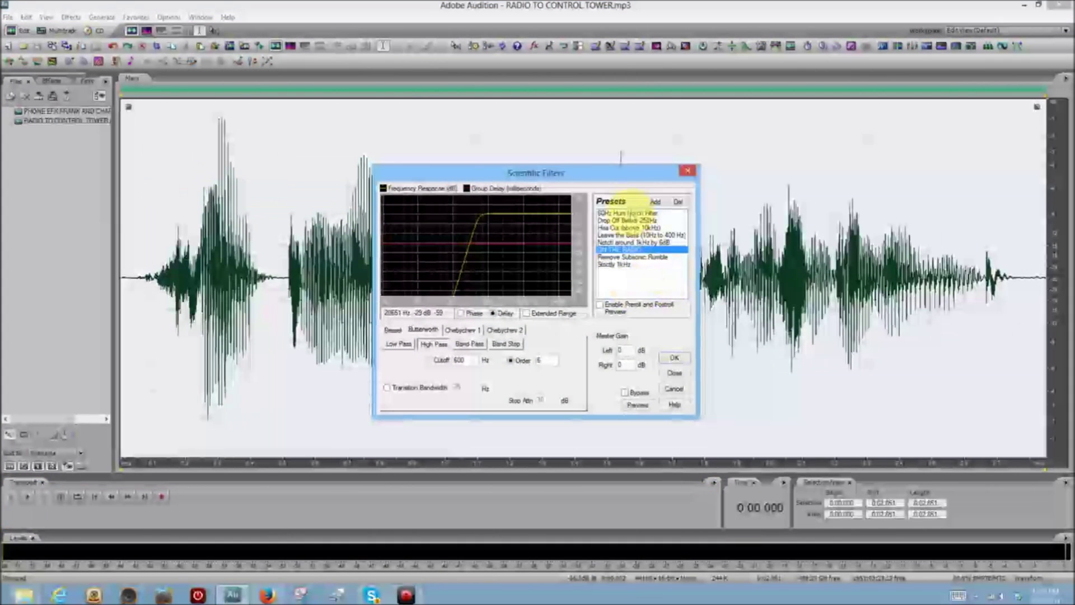
pyautogui.click(625, 220)
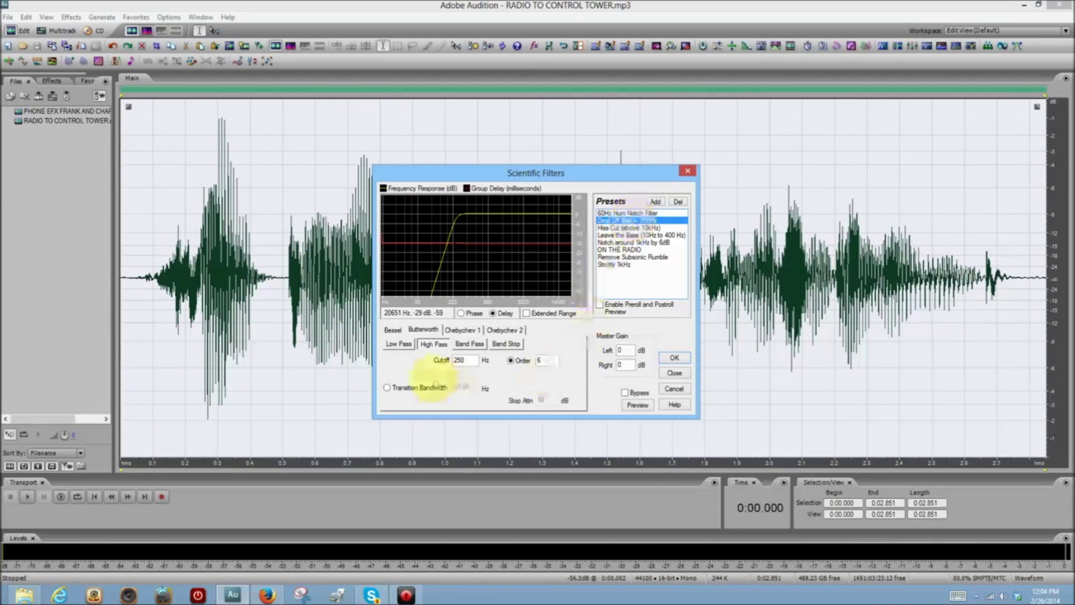
pyautogui.doubleClick(451, 363)
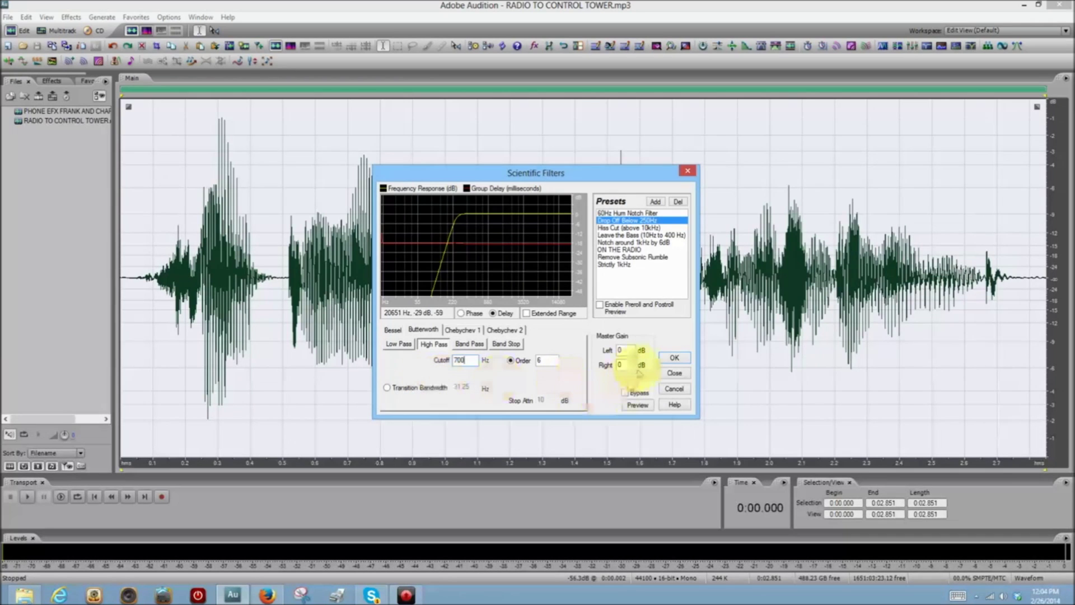
pyautogui.click(668, 359)
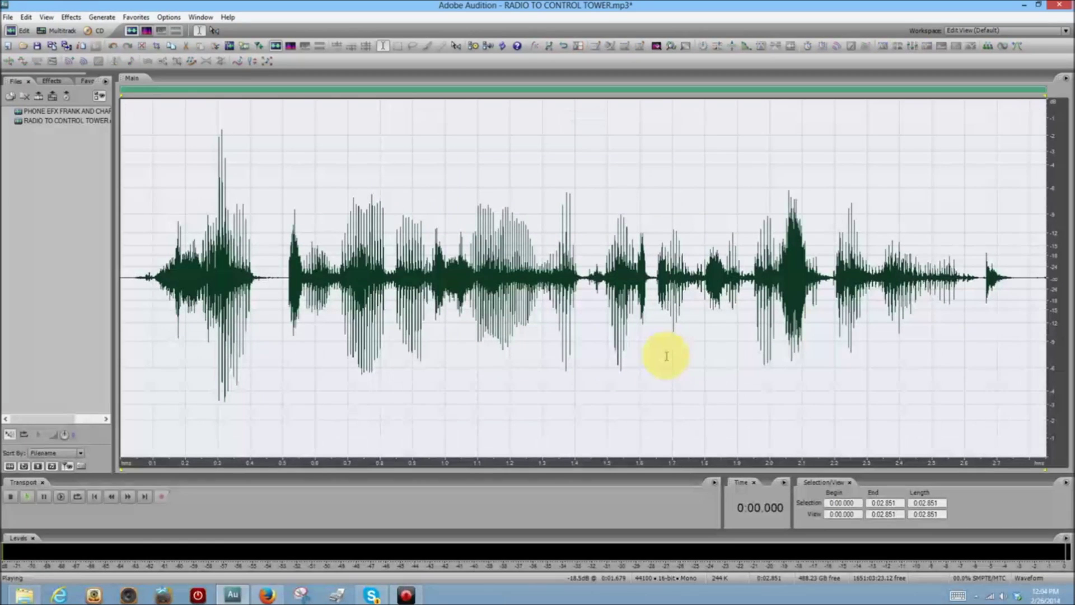
pyautogui.press('space')
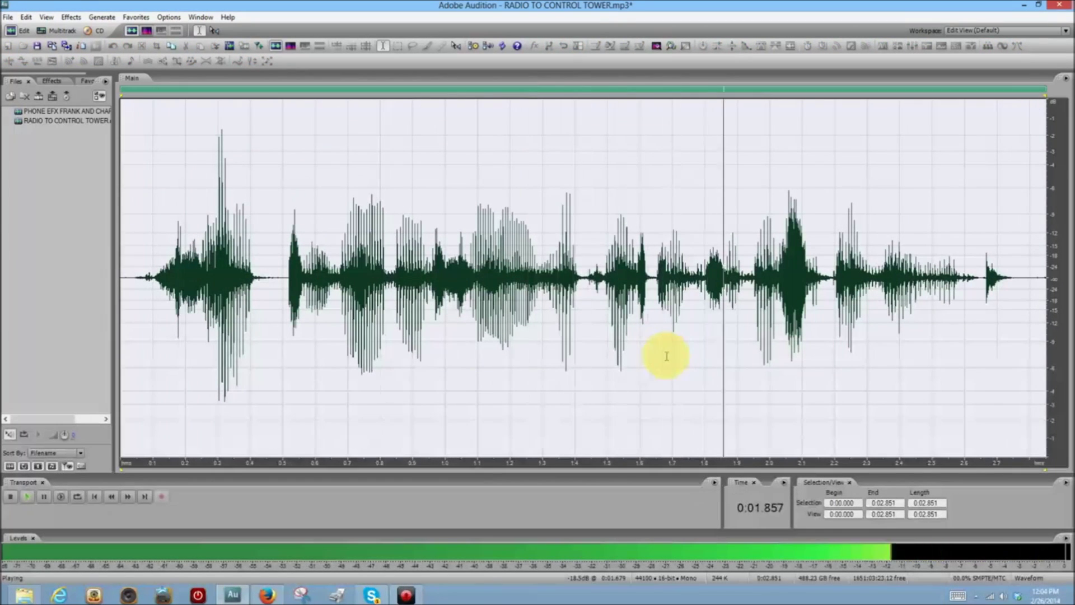